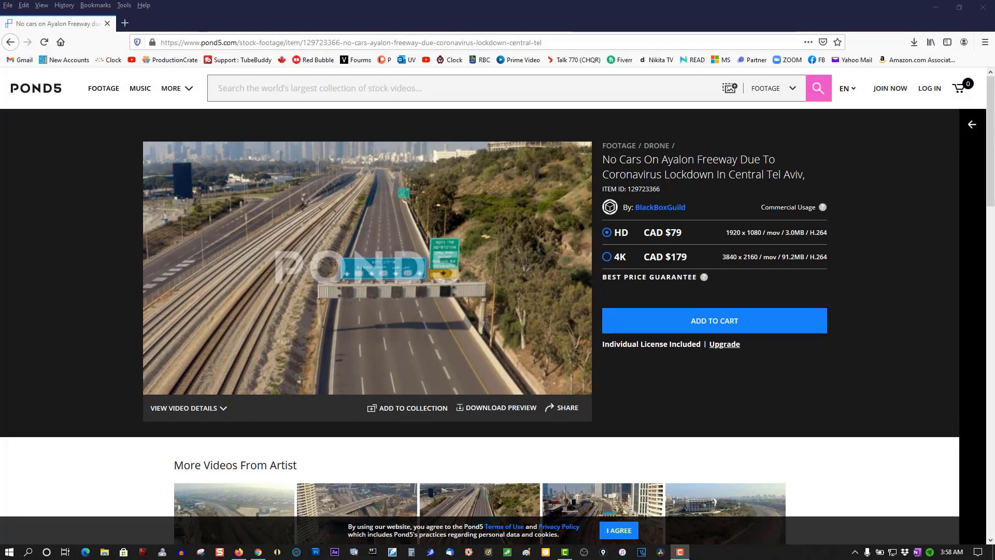
# Select the 4K licence option at CAD $179 for the freeway clip on Pond5
pyautogui.moveTo(511, 339)
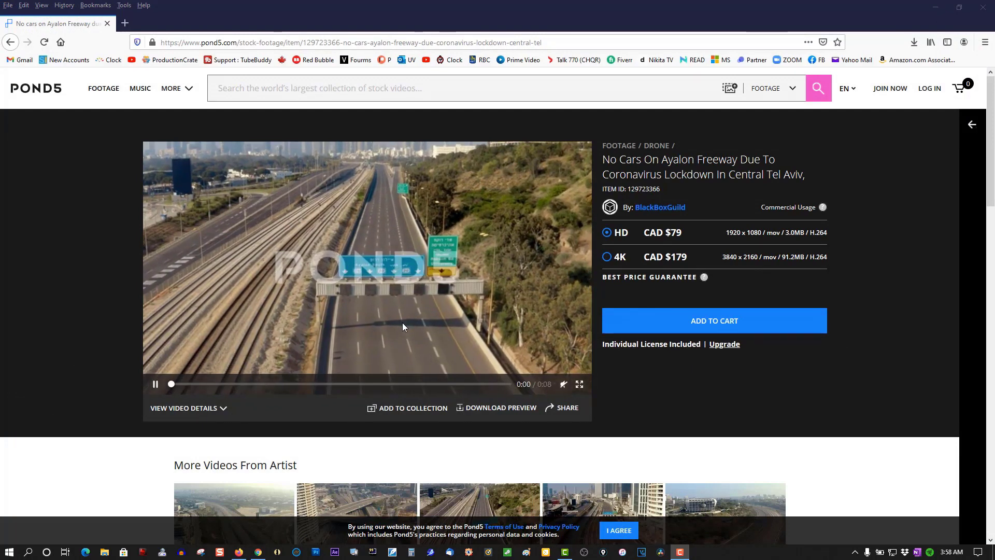
pyautogui.moveTo(647, 260); pyautogui.dragTo(688, 260)
pyautogui.click(668, 277)
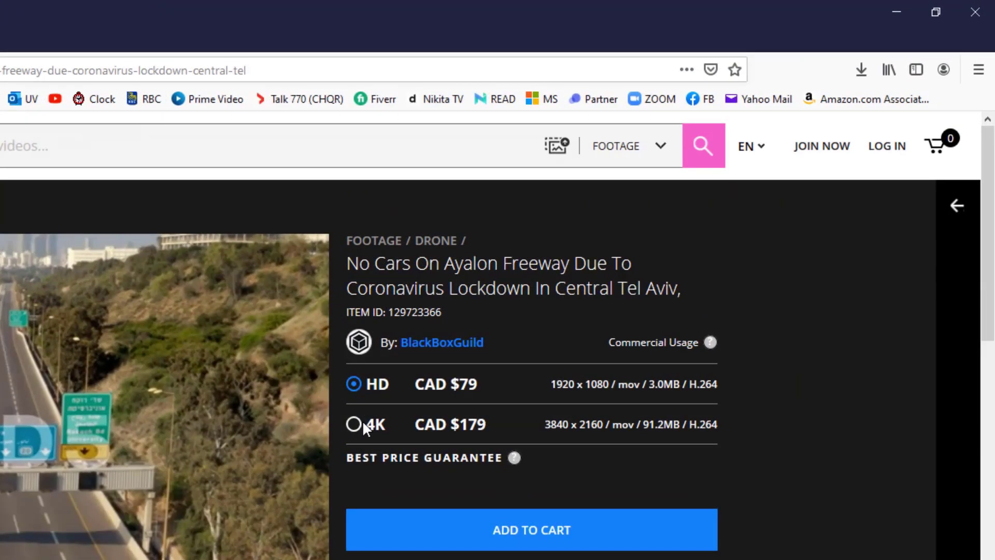
pyautogui.click(362, 422)
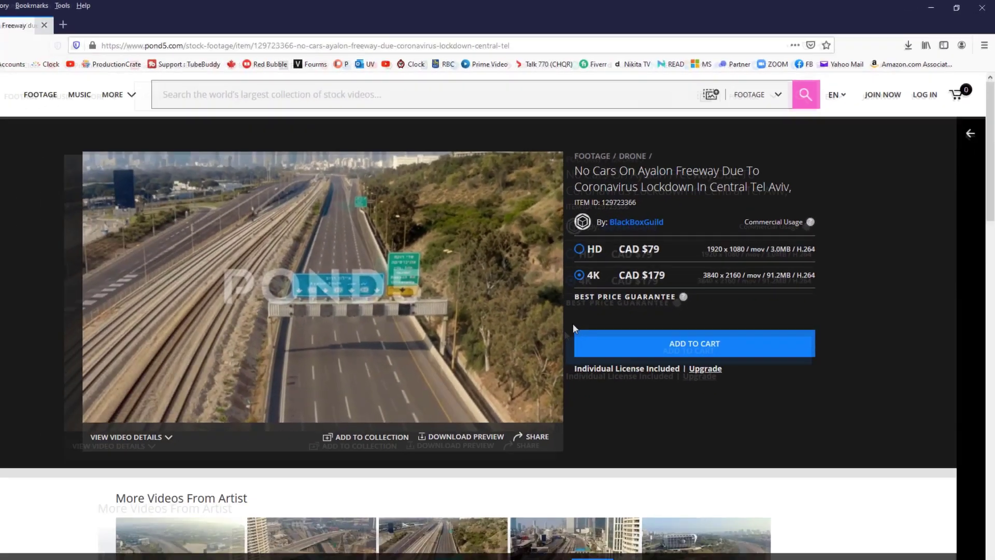
pyautogui.scroll(-4, 374, 511)
pyautogui.scroll(-1, 621, 314)
pyautogui.moveTo(557, 316)
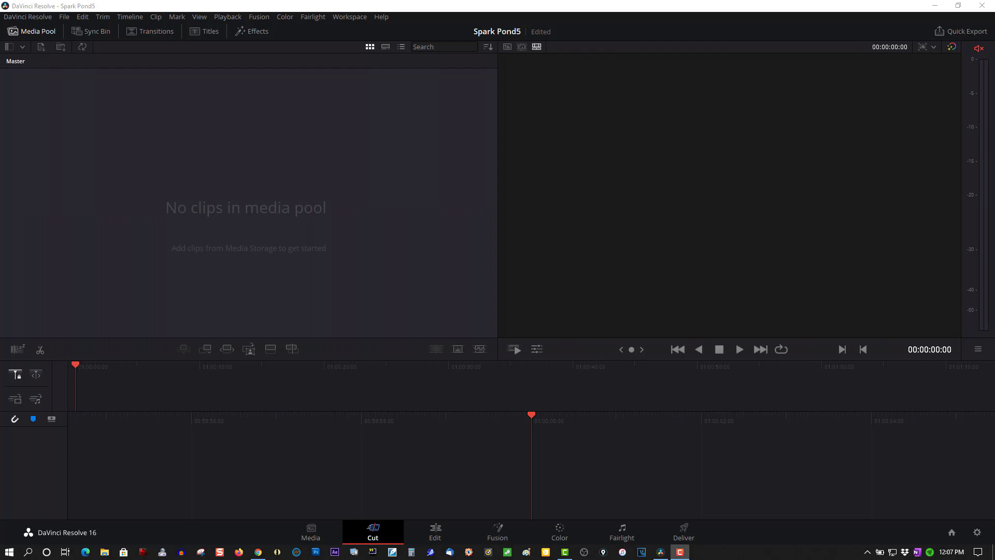
# Import spark.MP4 into the media pool and match the timeline frame rate to it
pyautogui.rightClick(200, 155)
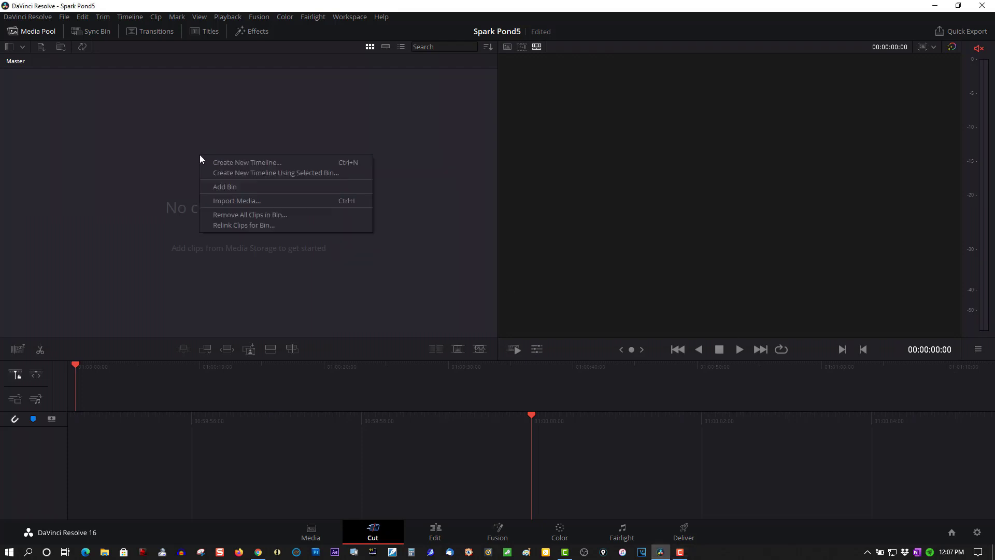
pyautogui.click(230, 199)
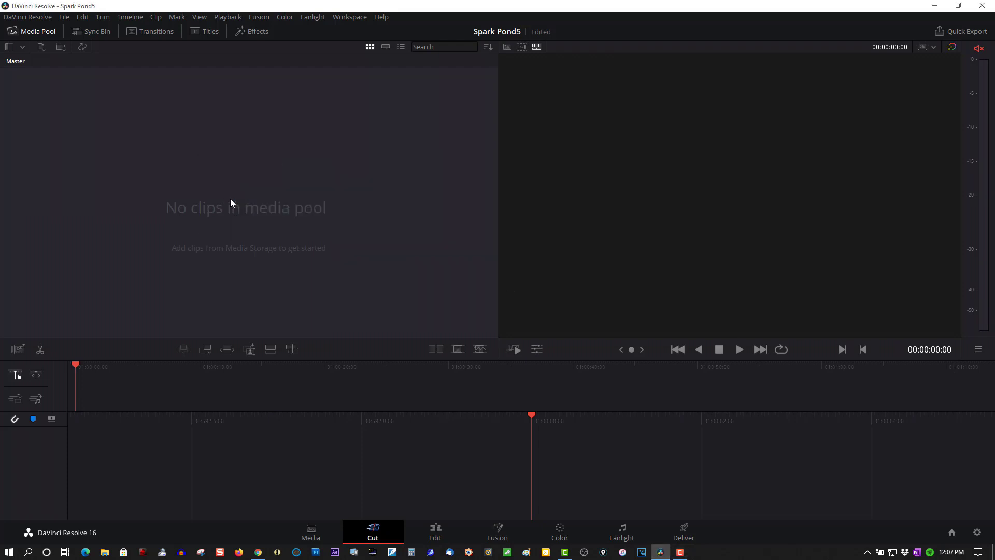
pyautogui.click(217, 118)
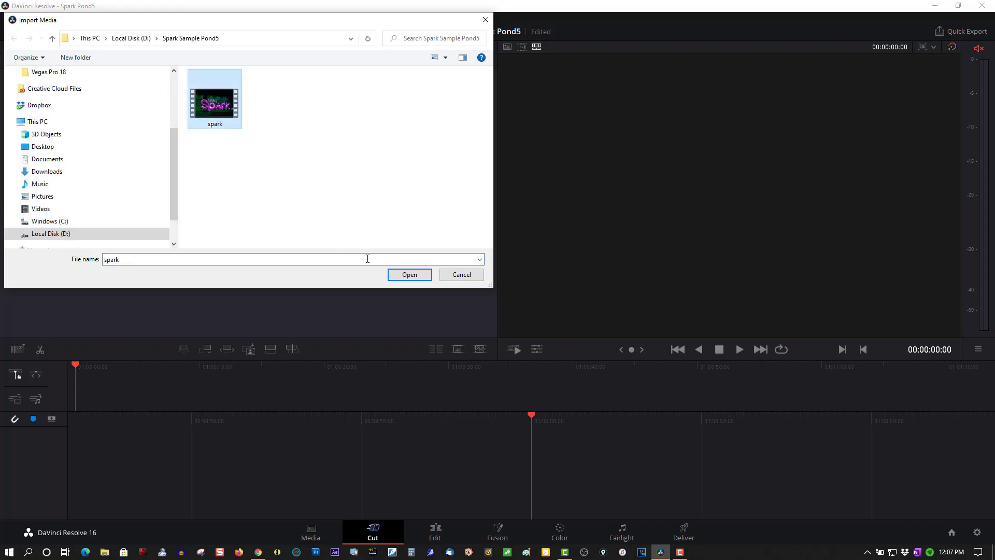
pyautogui.click(402, 275)
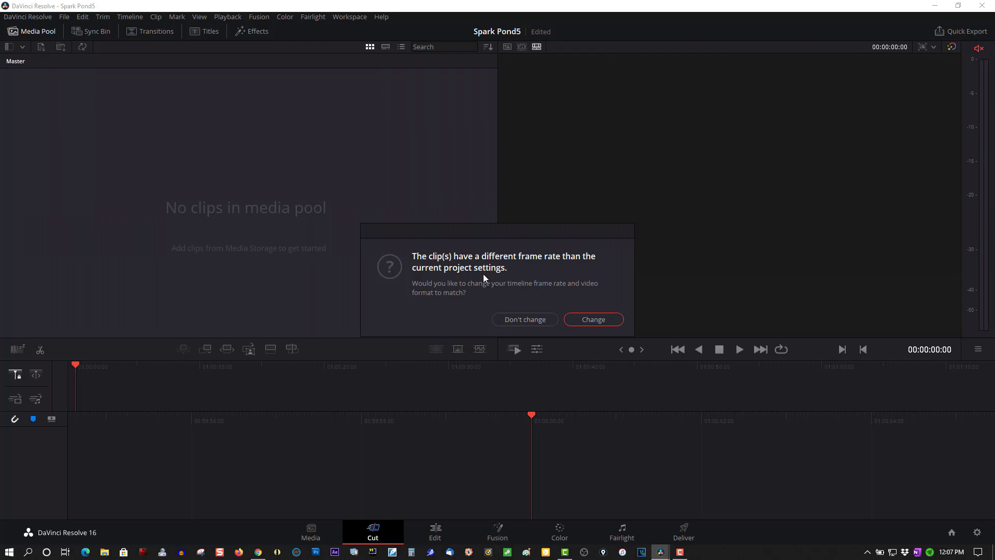
pyautogui.click(577, 319)
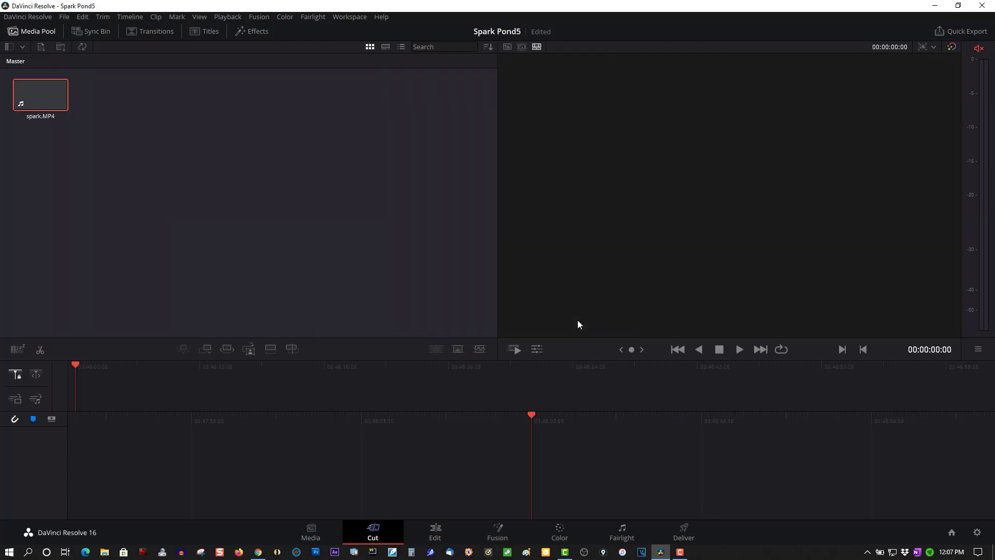
# Set the timeline resolution to 3840 x 2160 Ultra HD in Master Settings
pyautogui.click(978, 532)
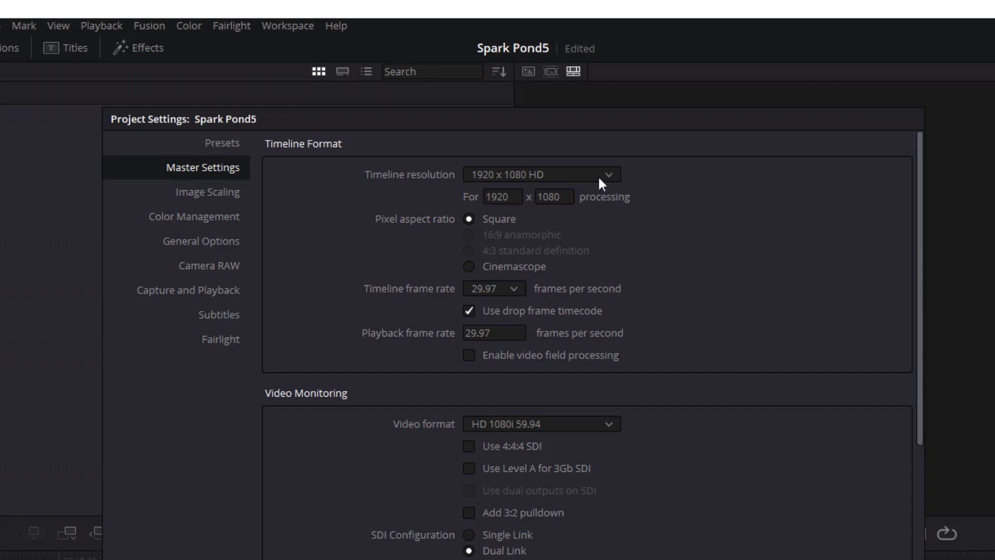
pyautogui.click(611, 178)
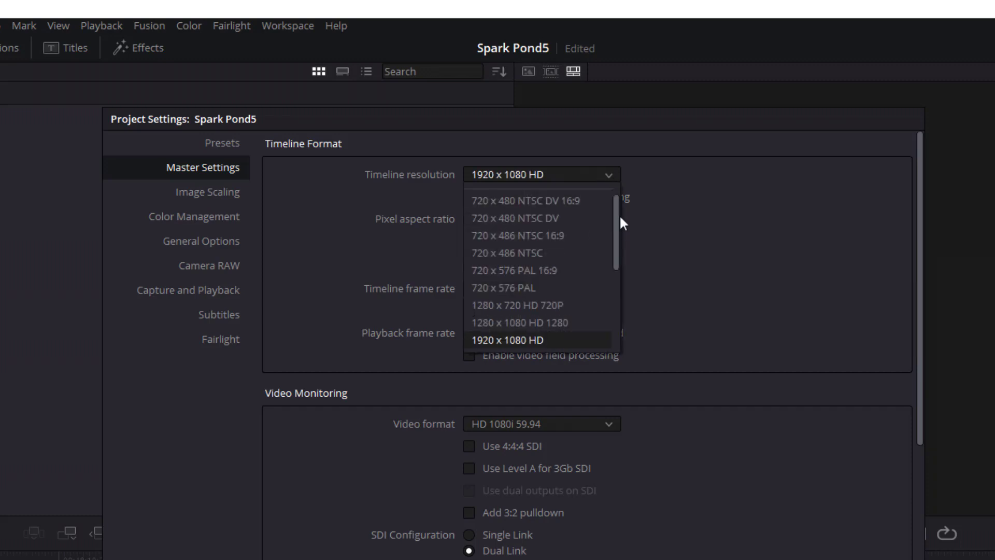
pyautogui.scroll(-3, 620, 235)
pyautogui.scroll(-1, 621, 253)
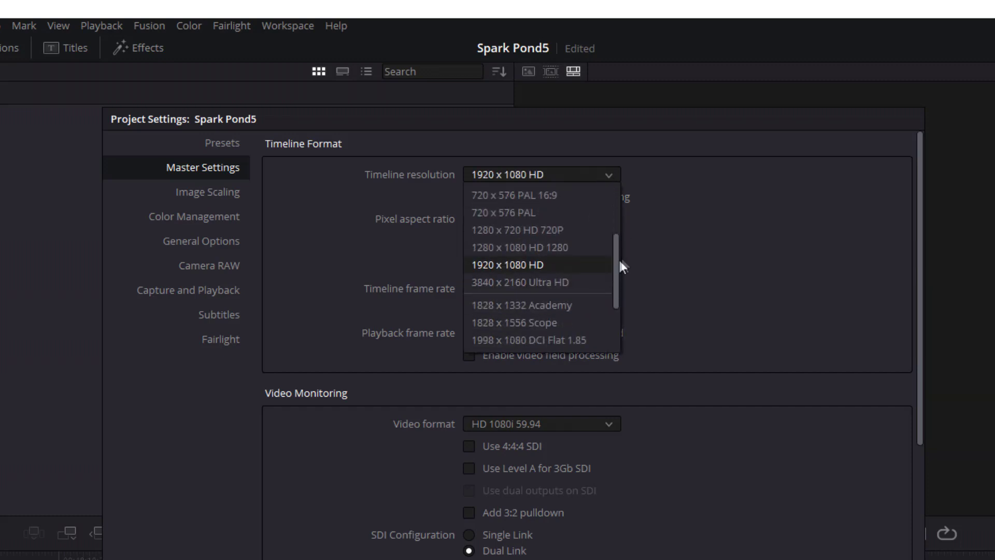
pyautogui.click(559, 281)
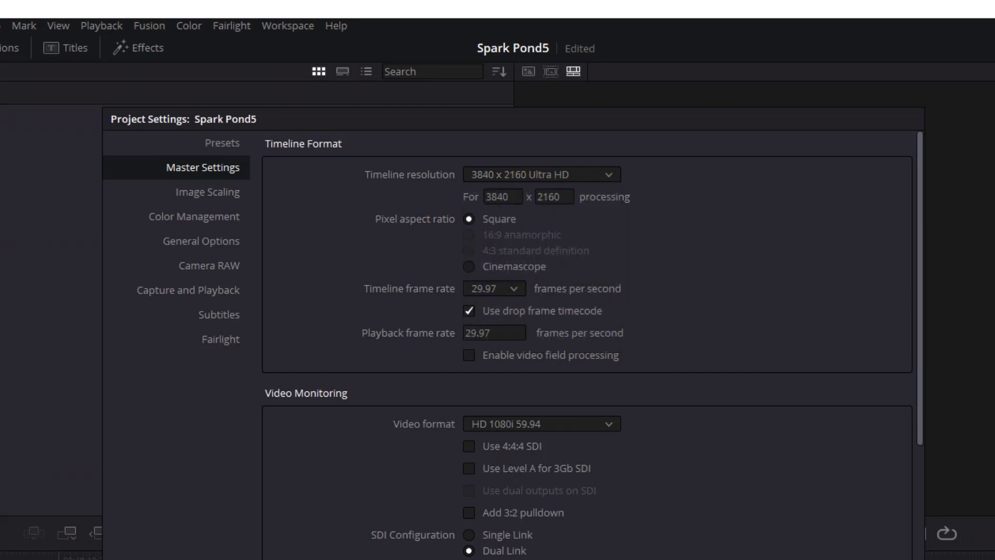
pyautogui.click(698, 470)
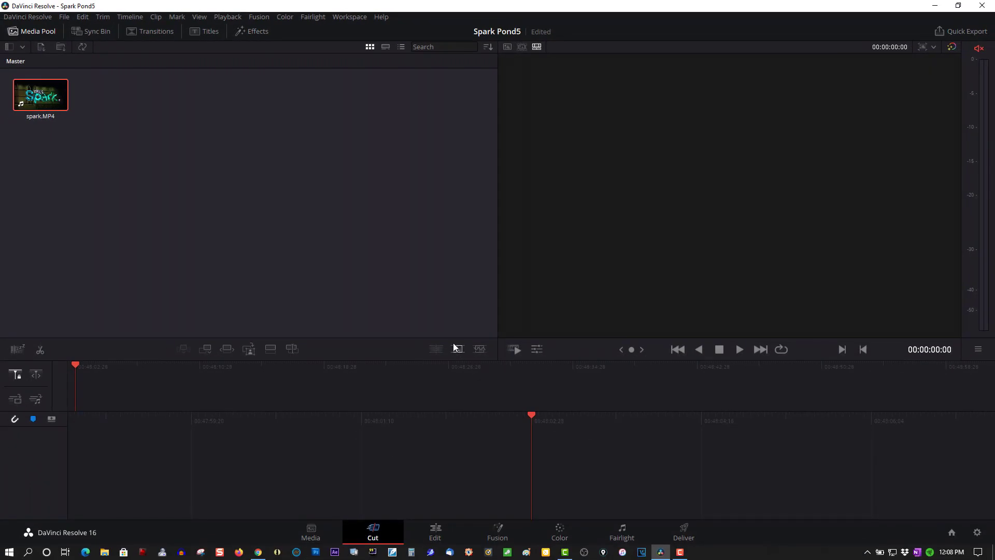
# On the Edit page, put spark.MP4 on a new timeline and trim it to about 9 seconds
pyautogui.click(435, 532)
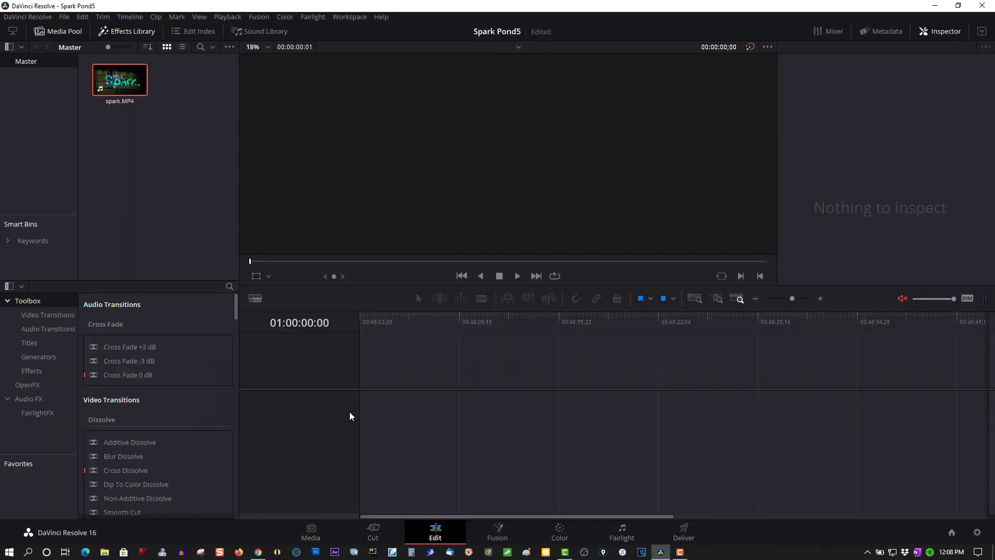
pyautogui.moveTo(122, 83); pyautogui.dragTo(364, 420)
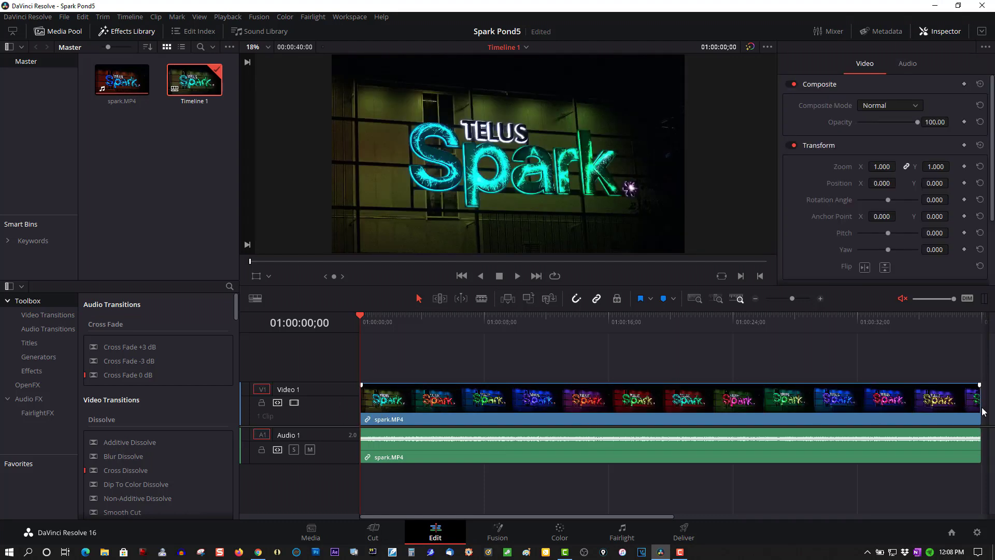
pyautogui.moveTo(981, 409); pyautogui.dragTo(486, 413)
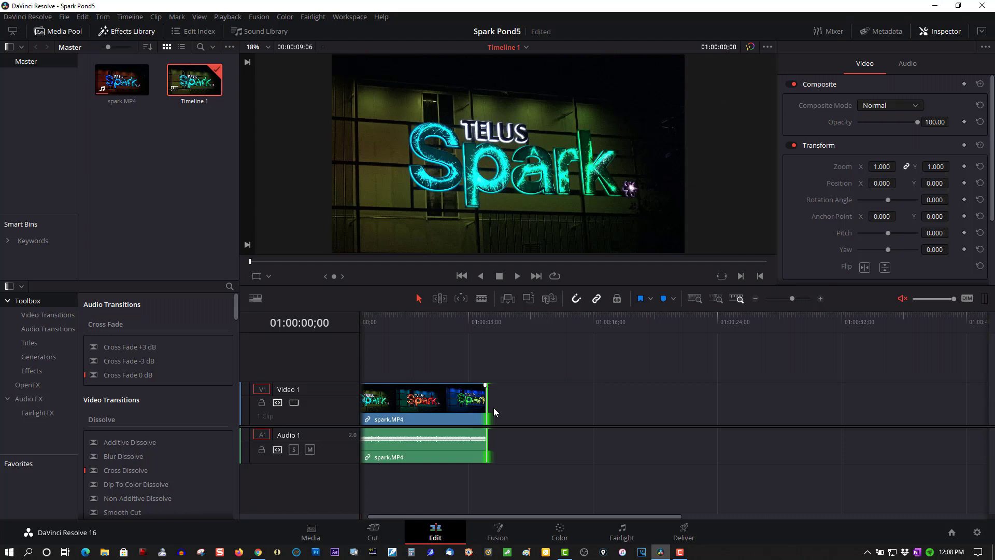
# Play back the trimmed clip, then return the playhead to the start
pyautogui.click(517, 276)
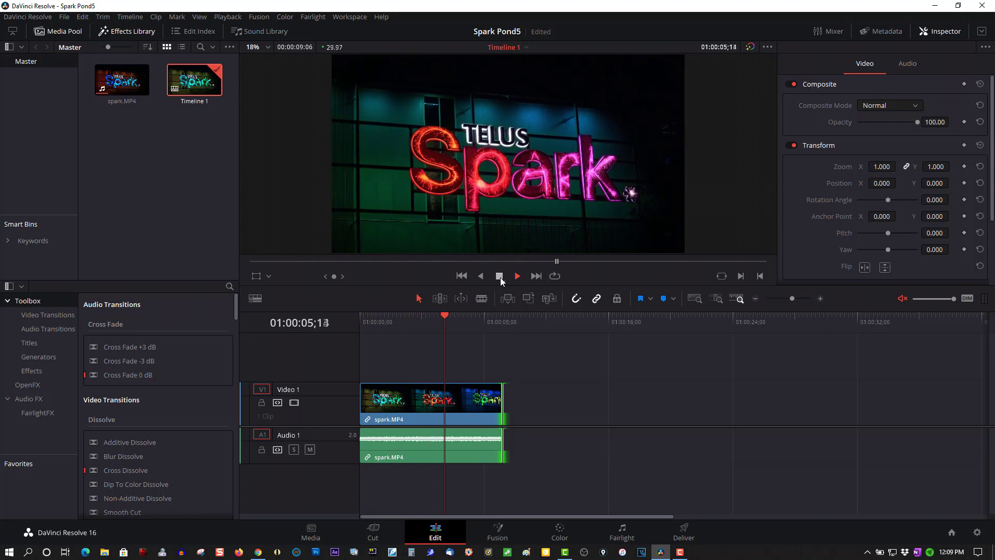
pyautogui.click(499, 276)
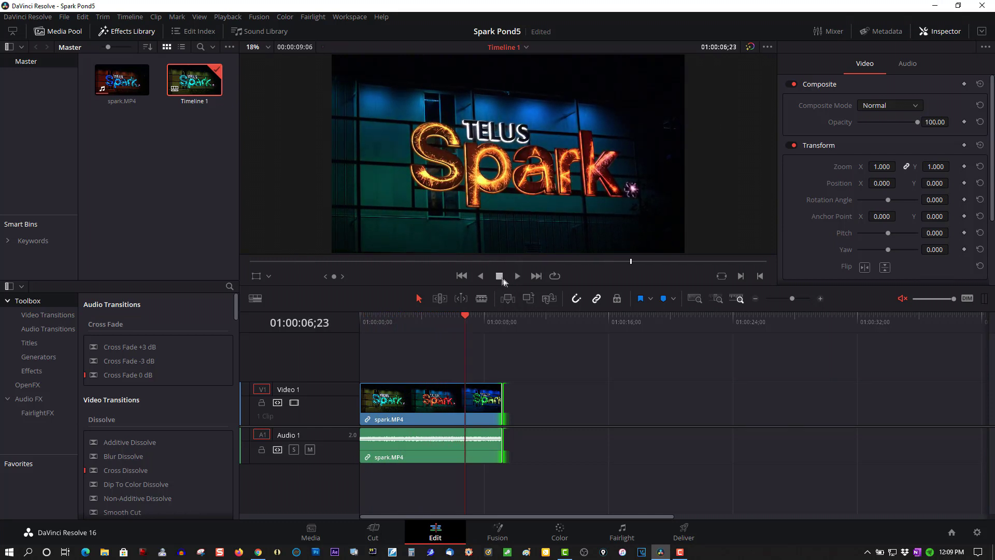
pyautogui.click(462, 276)
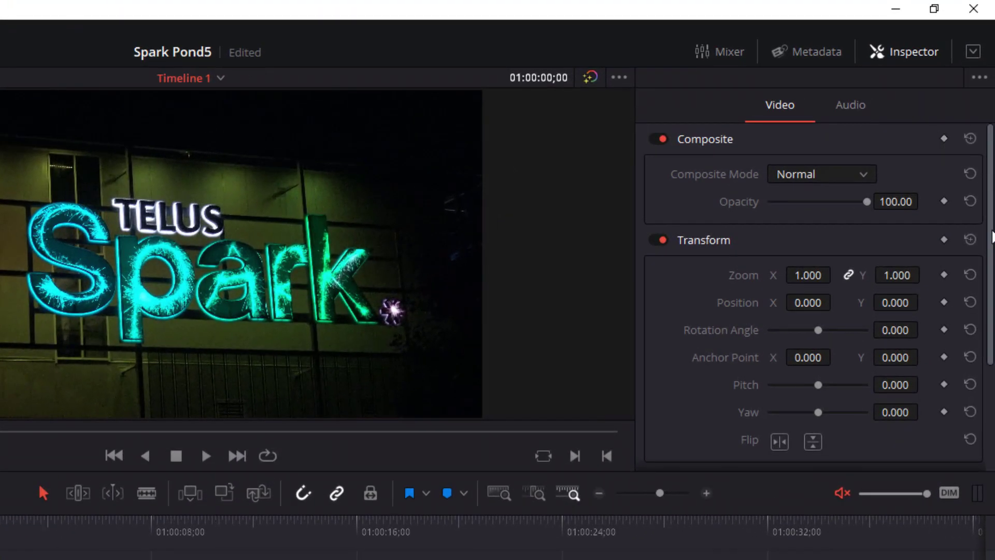
# Stabilize spark.MP4 in Perspective mode with Camera Lock and Zoom enabled
pyautogui.scroll(-5, 796, 406)
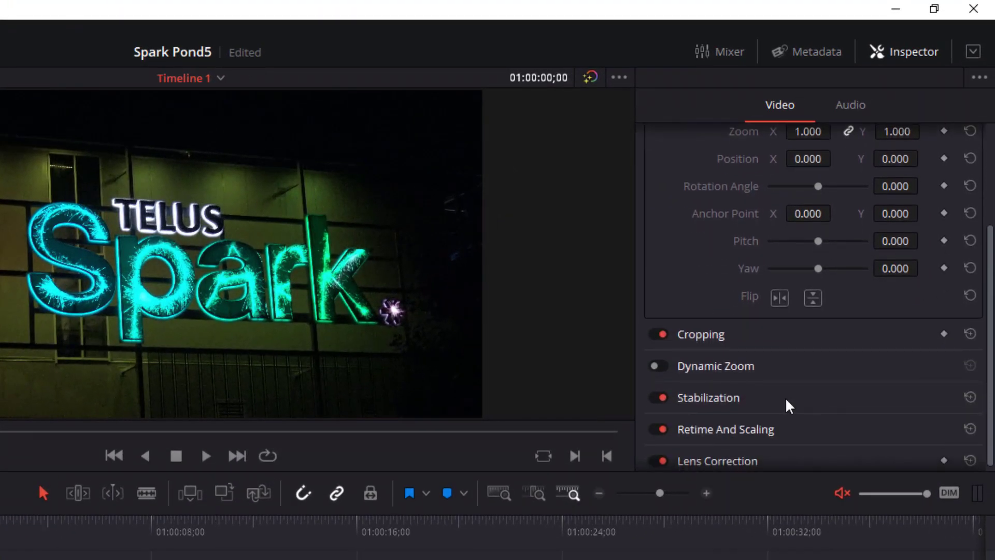
pyautogui.click(787, 400)
pyautogui.scroll(-5, 990, 321)
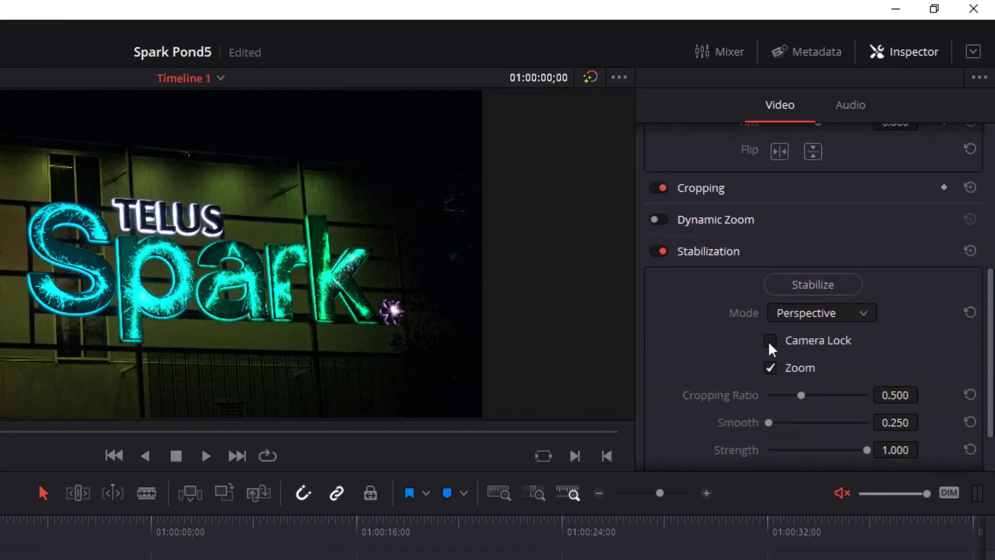
pyautogui.click(770, 340)
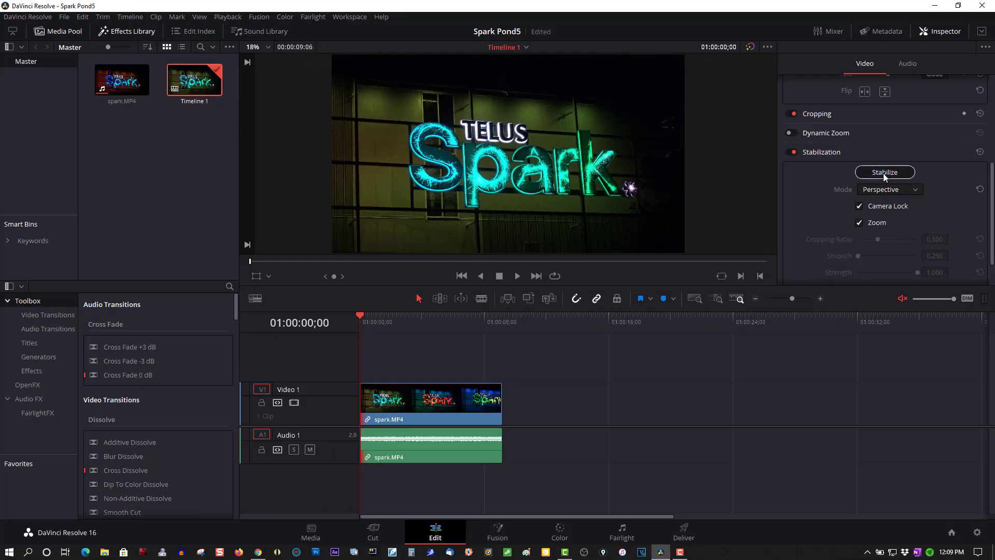
pyautogui.click(883, 173)
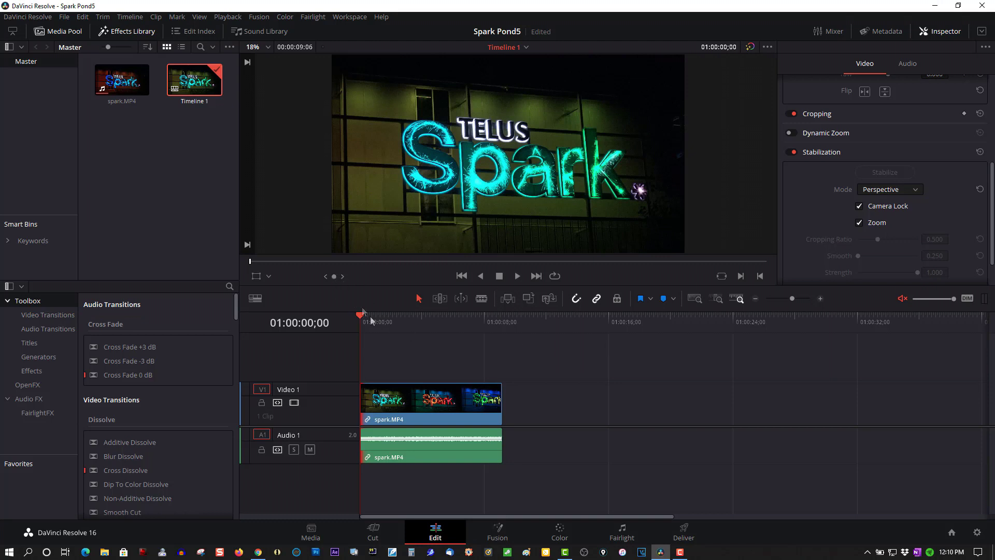
pyautogui.click(692, 543)
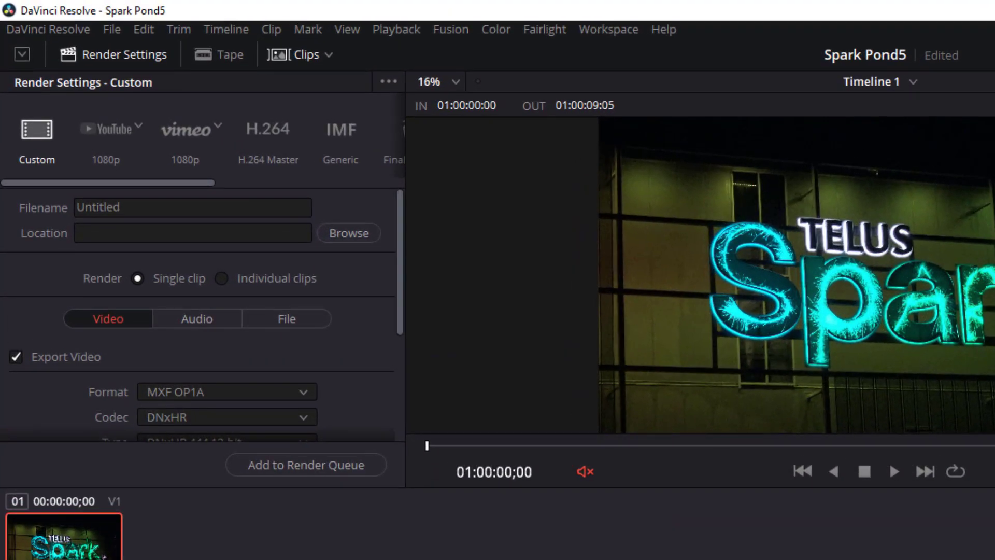
# Name the render file SS and set its location to D:\Spark Sample Pond5
pyautogui.doubleClick(170, 204)
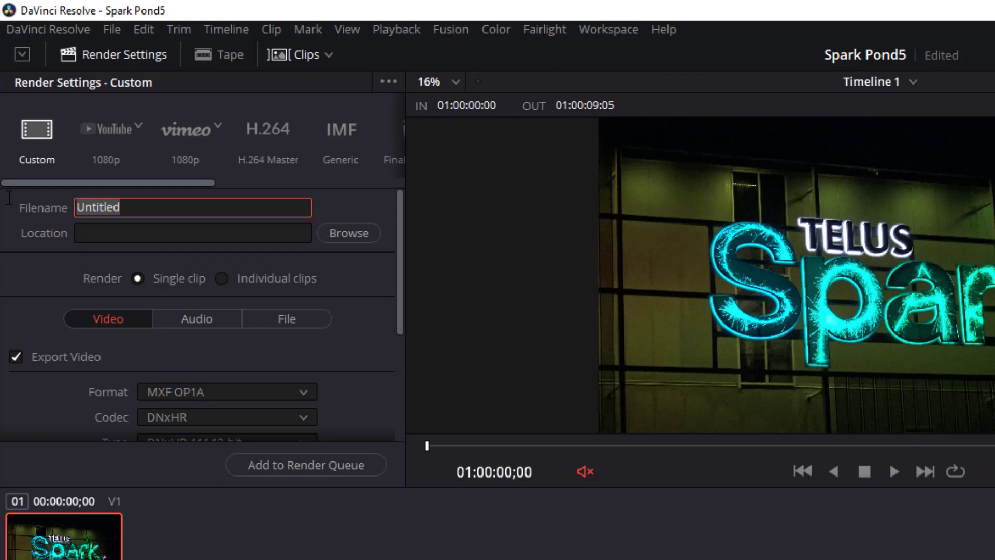
pyautogui.write('SS')
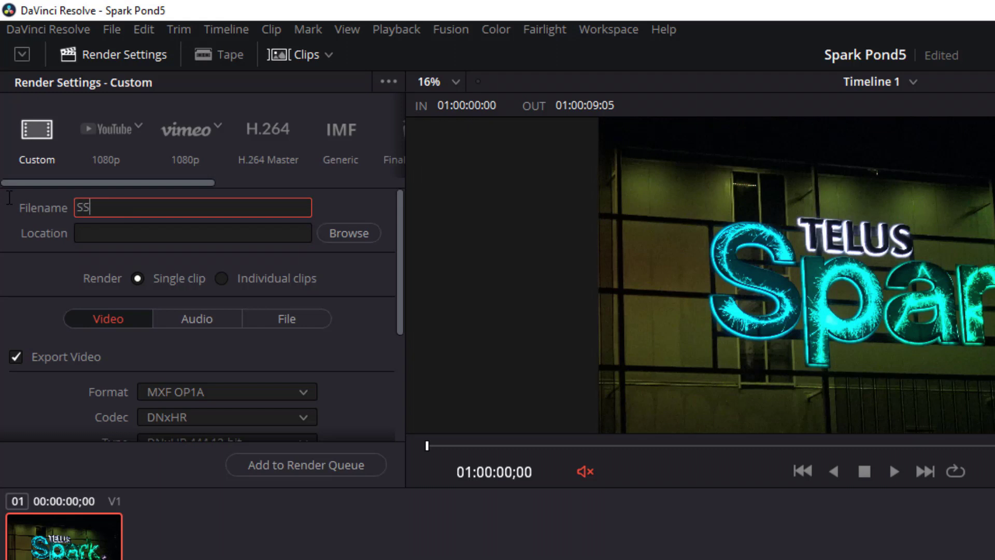
pyautogui.click(342, 234)
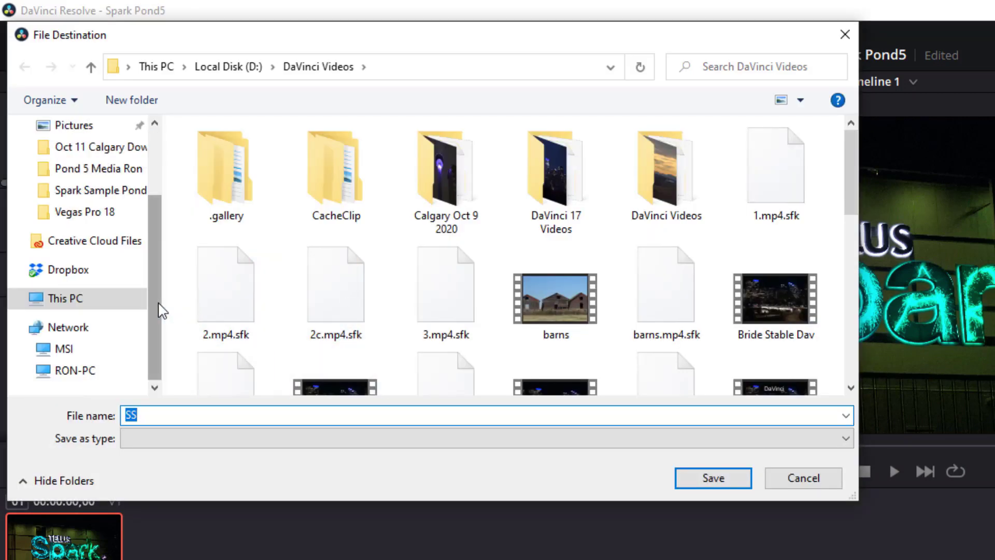
pyautogui.hotkey('alt', 'Up')
pyautogui.doubleClick(274, 306)
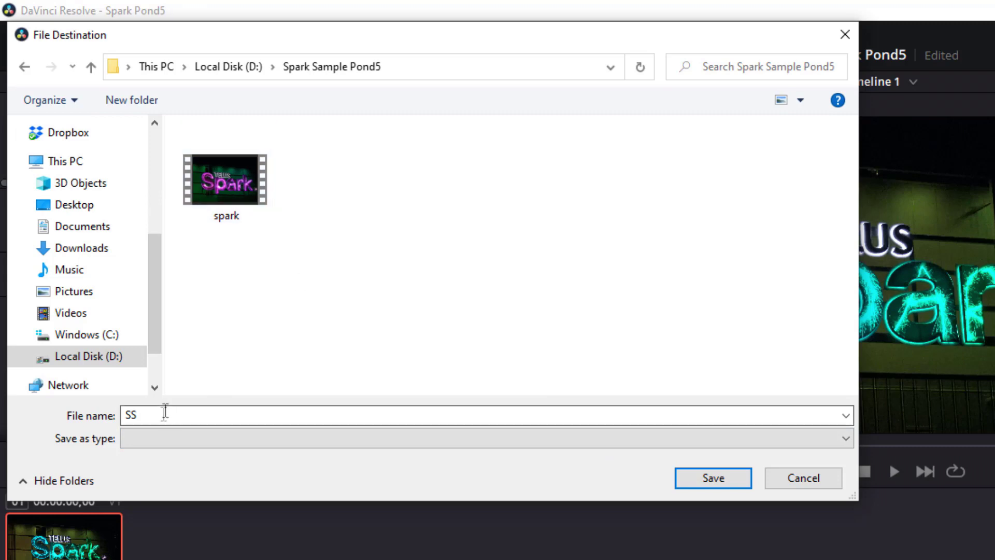
pyautogui.click(697, 482)
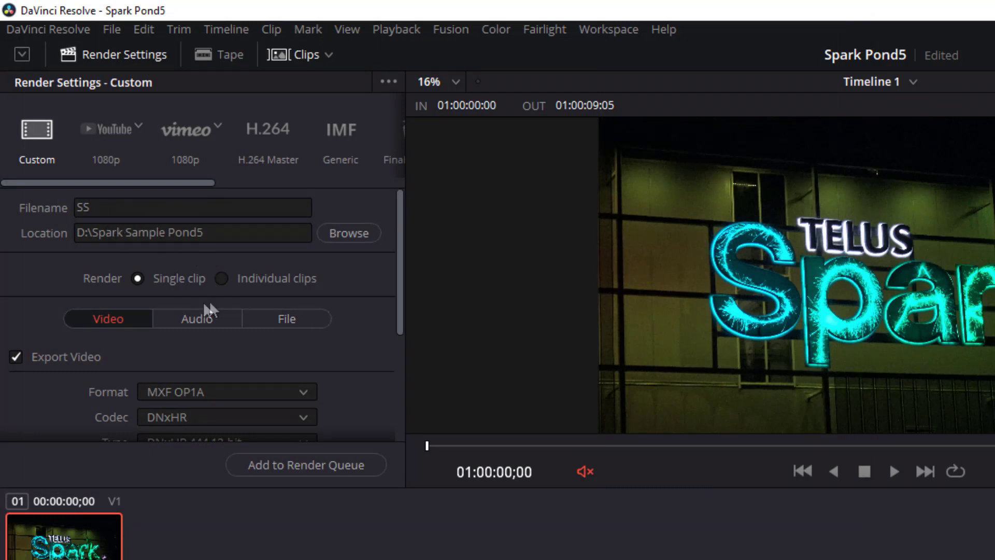
# Turn off audio export for the render
pyautogui.click(190, 328)
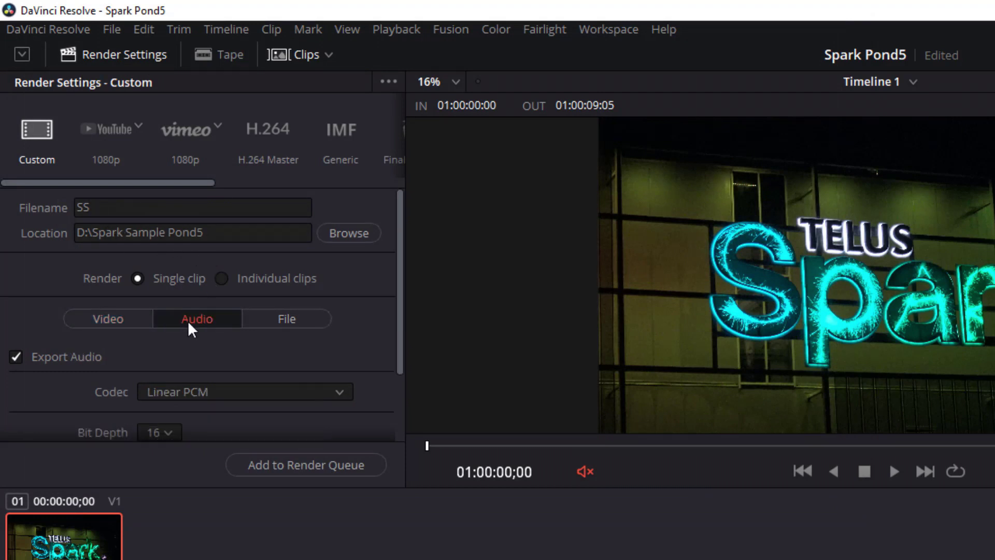
pyautogui.click(16, 357)
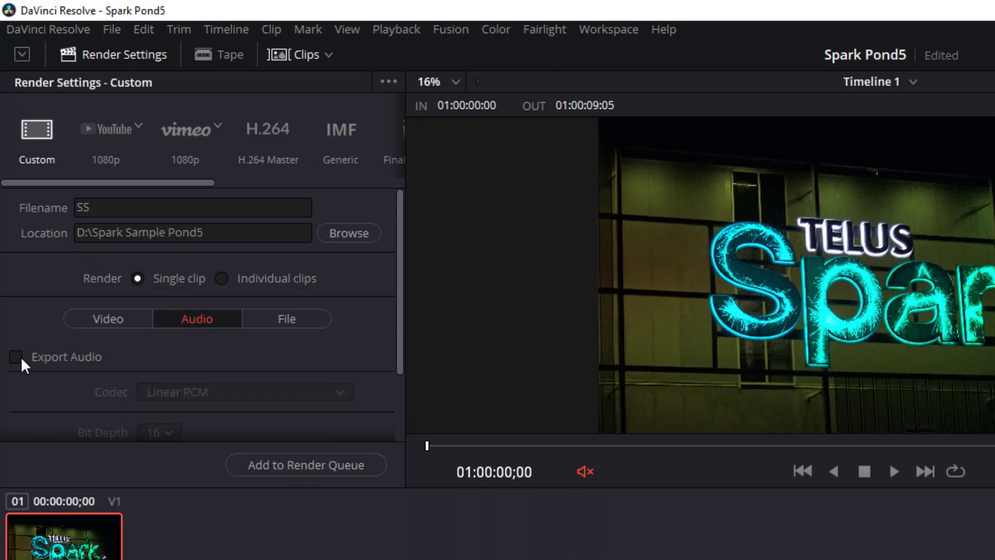
pyautogui.click(105, 320)
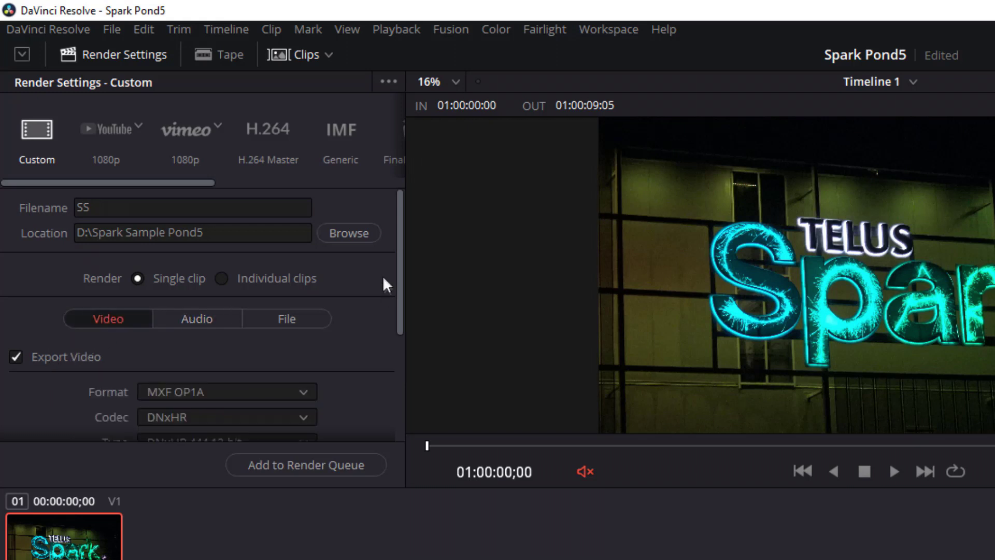
# Set the output format to MP4 with H.264 and add the job to the render queue
pyautogui.moveTo(401, 229); pyautogui.dragTo(395, 309)
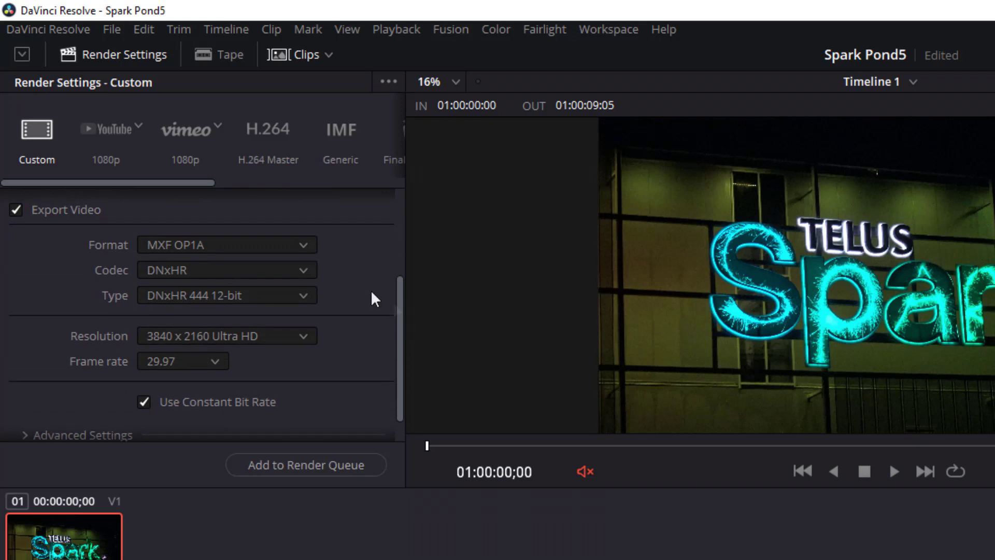
pyautogui.click(307, 244)
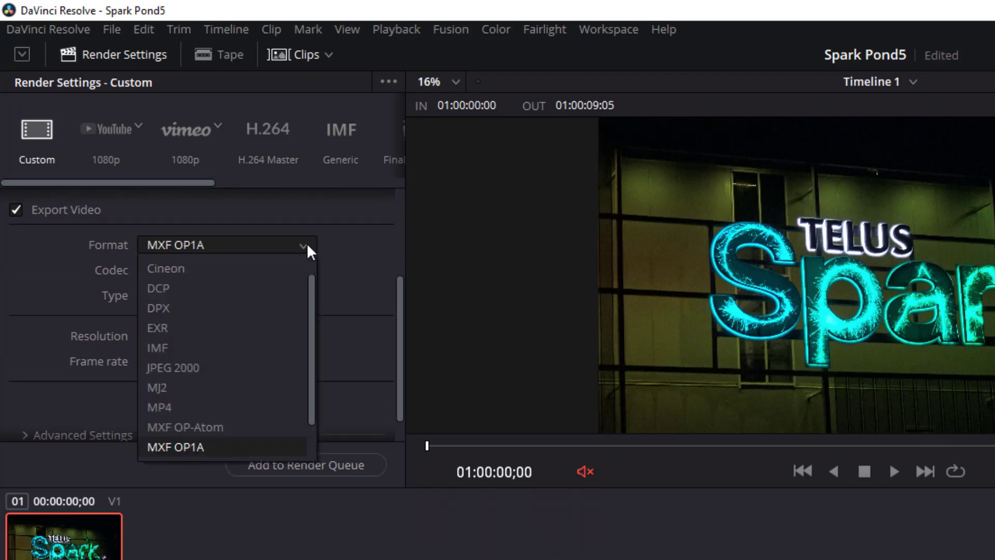
pyautogui.click(231, 407)
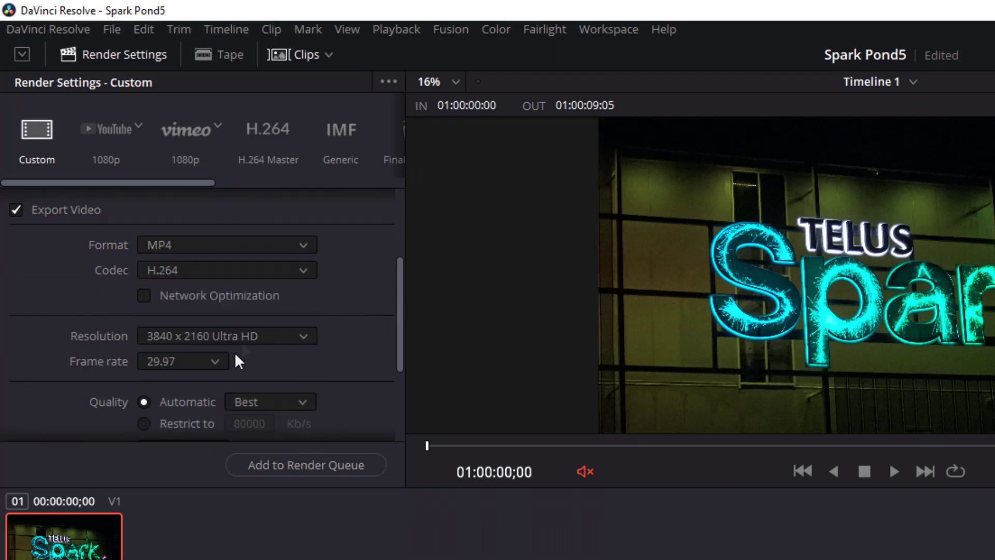
pyautogui.scroll(-2, 402, 306)
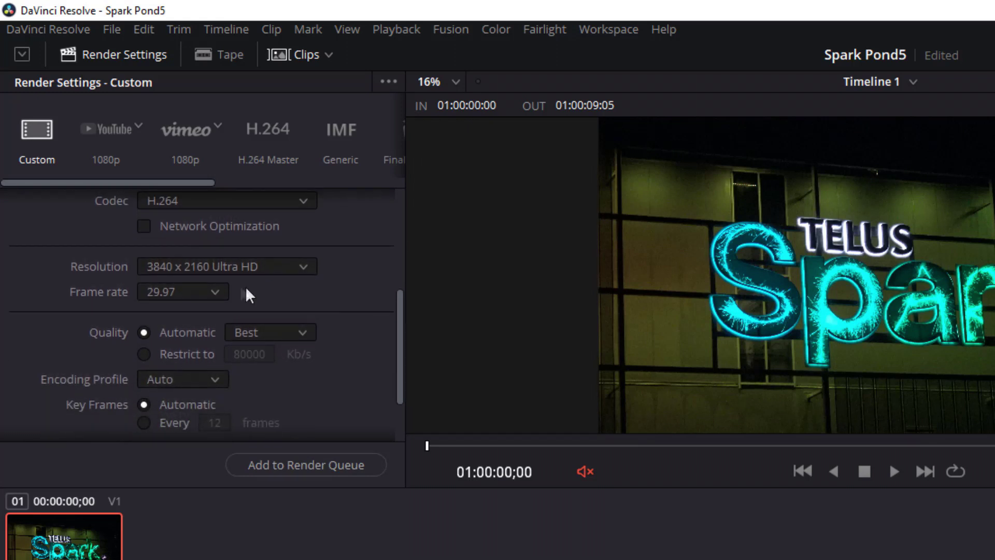
pyautogui.moveTo(398, 314); pyautogui.dragTo(394, 214)
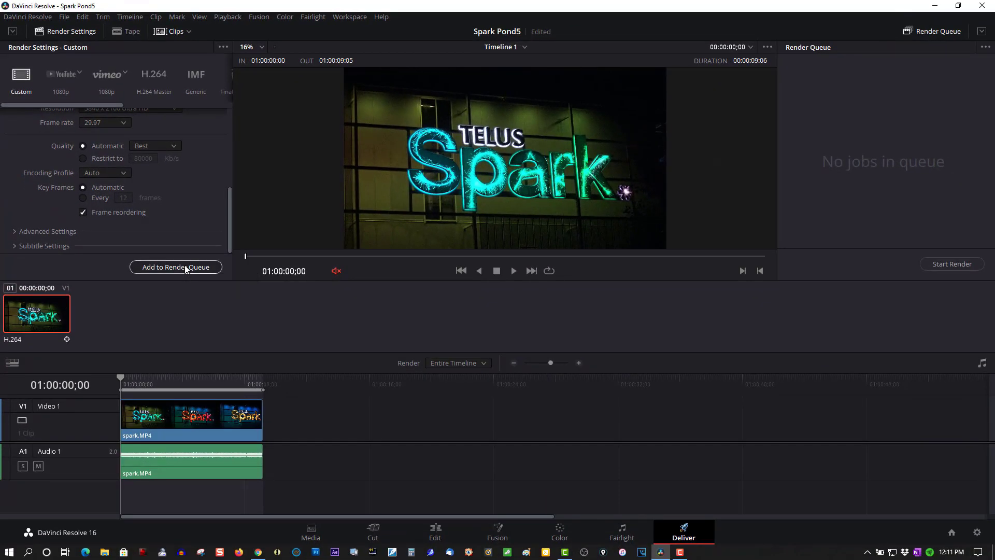
pyautogui.click(304, 438)
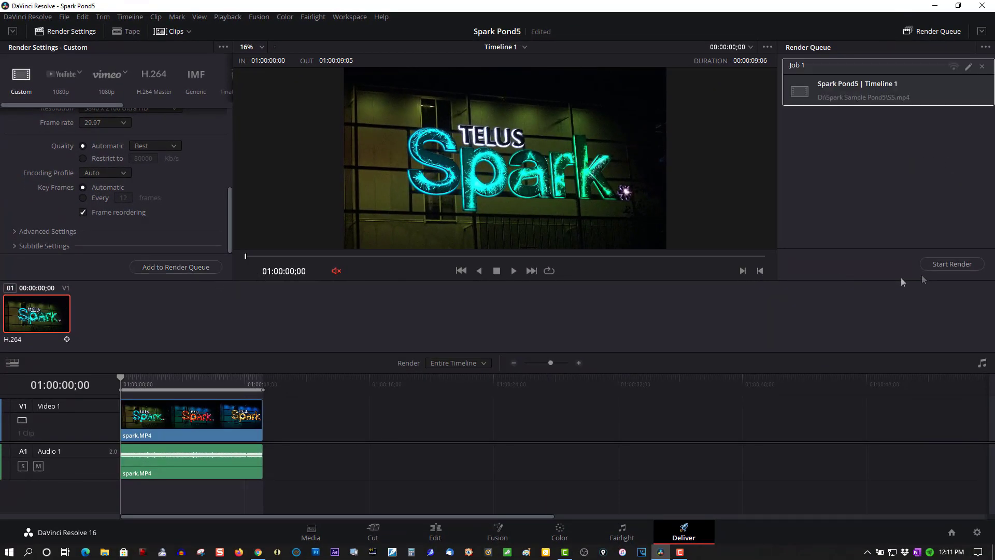
# Start rendering Job 1 to produce SS.mp4
pyautogui.click(945, 263)
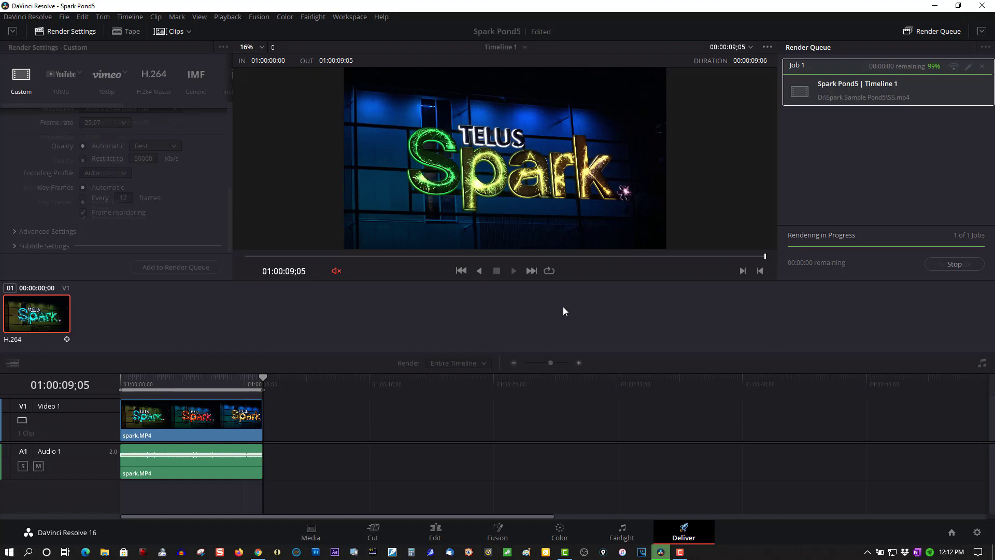
# Open D:\Spark Sample Pond5 in File Explorer and play the original spark video
pyautogui.click(105, 554)
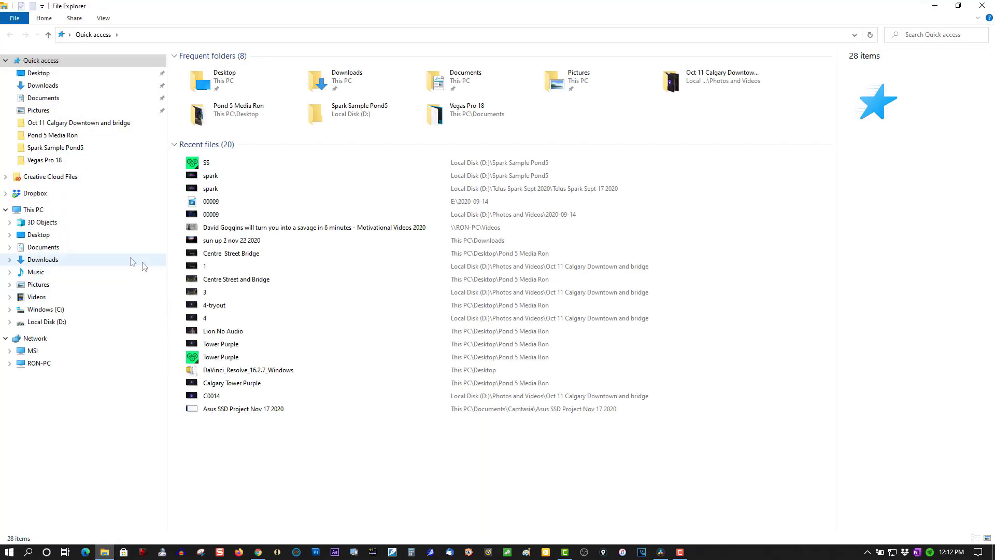
pyautogui.click(73, 320)
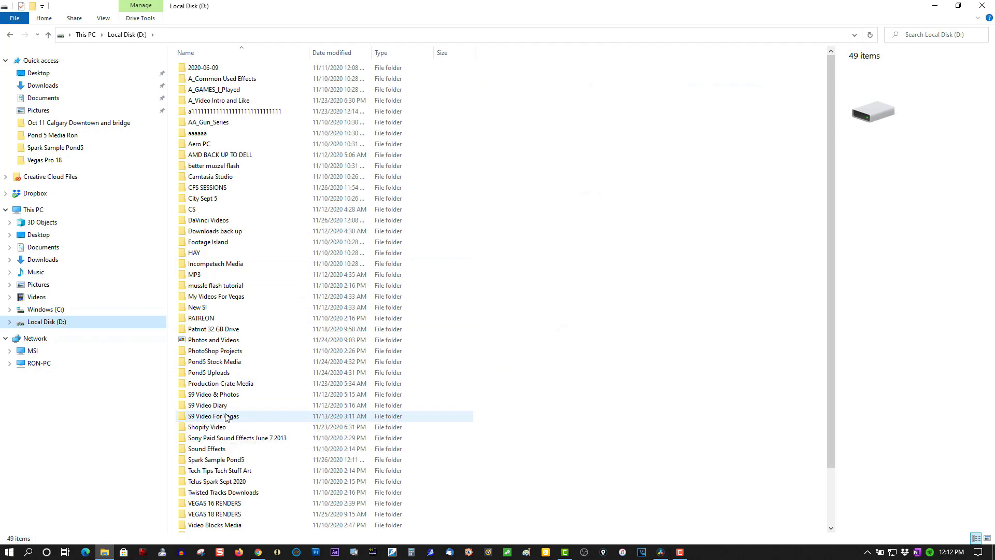
pyautogui.doubleClick(221, 460)
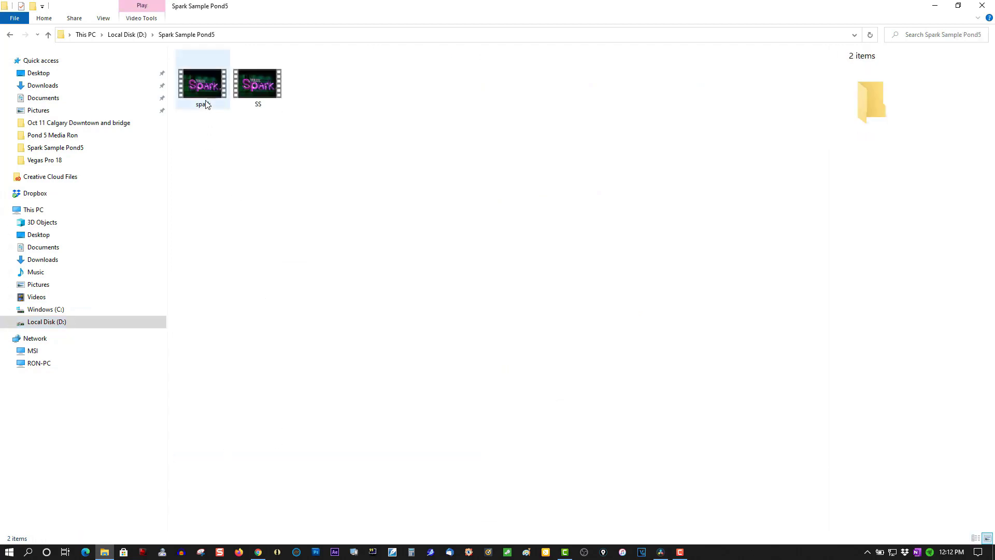
pyautogui.doubleClick(205, 101)
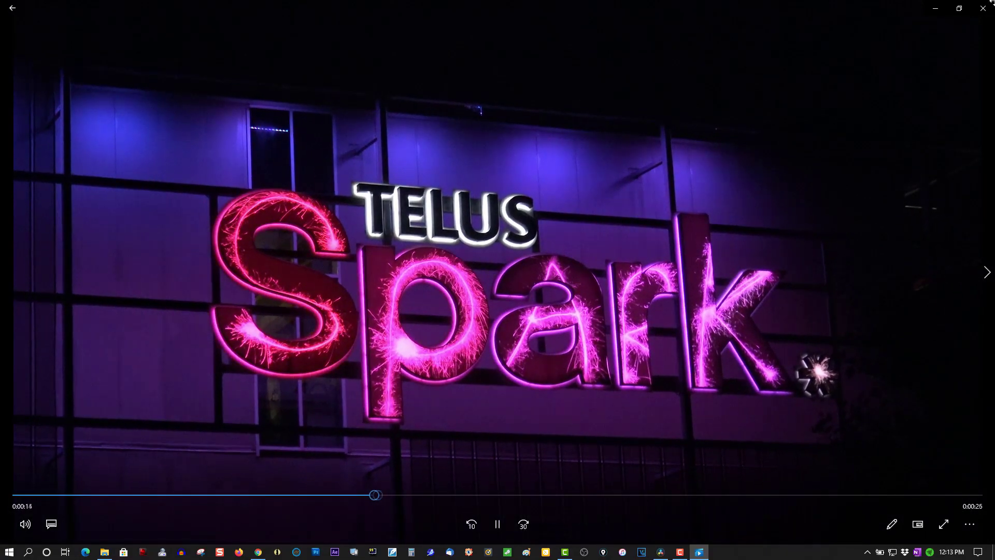
# Close the spark video and play the rendered SS video to its end
pyautogui.click(990, 5)
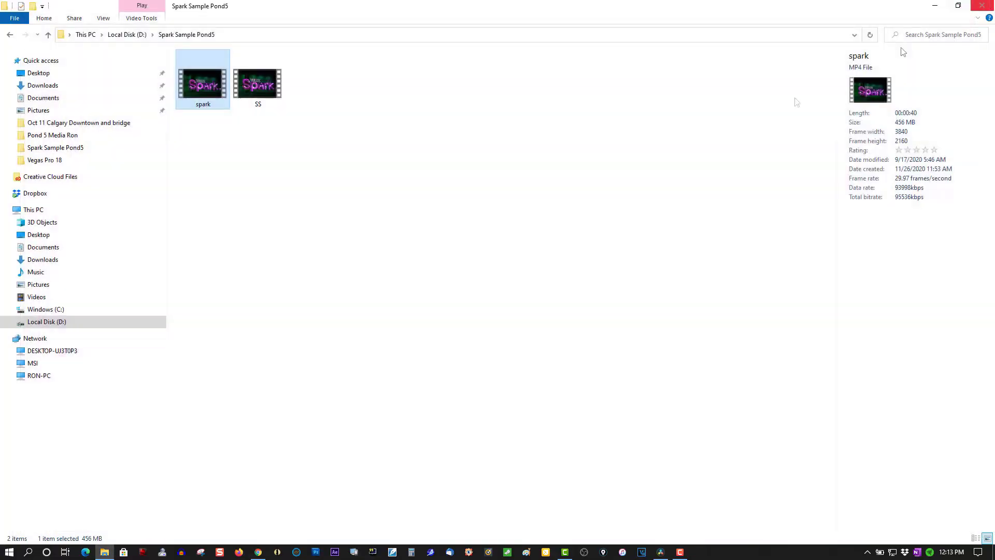
pyautogui.doubleClick(257, 91)
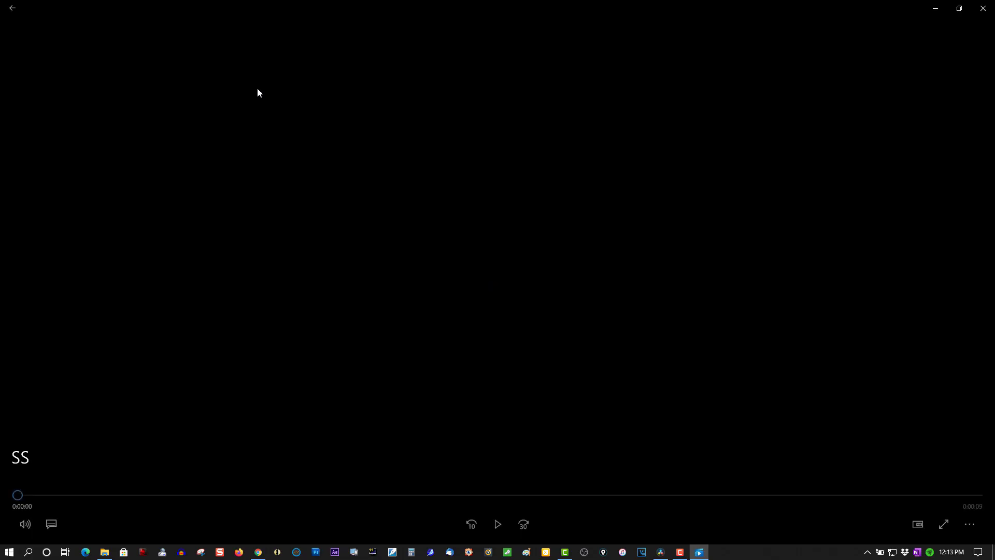